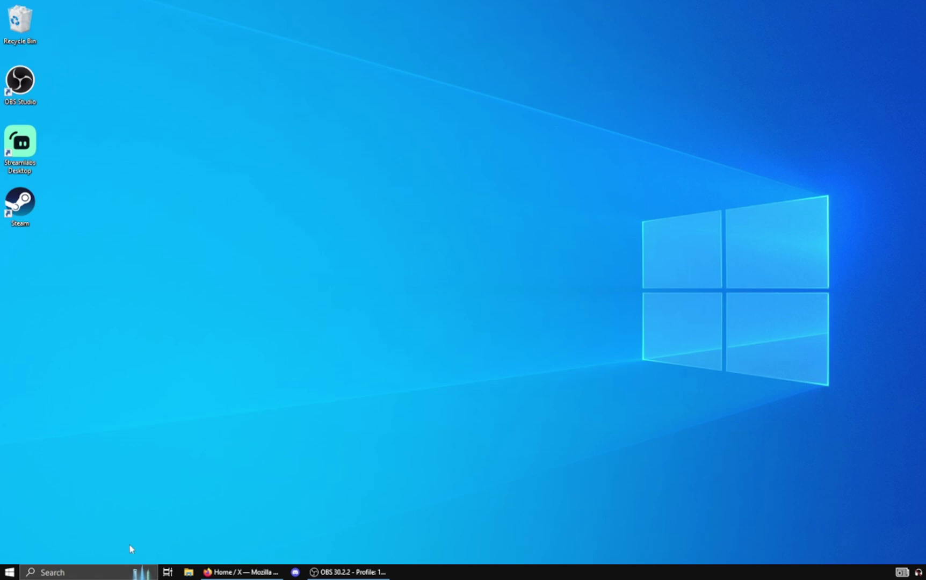
Search for 'nvidia' to launch NVIDIA Control Panel and open the image settings with preview page
left_click(79, 573)
type("nvidia")
key("Escape")
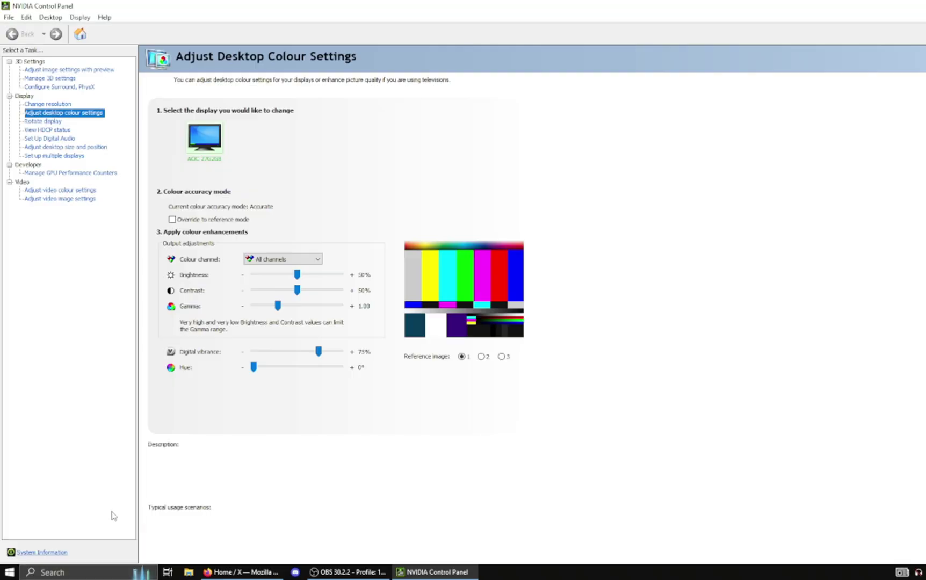
left_click(81, 70)
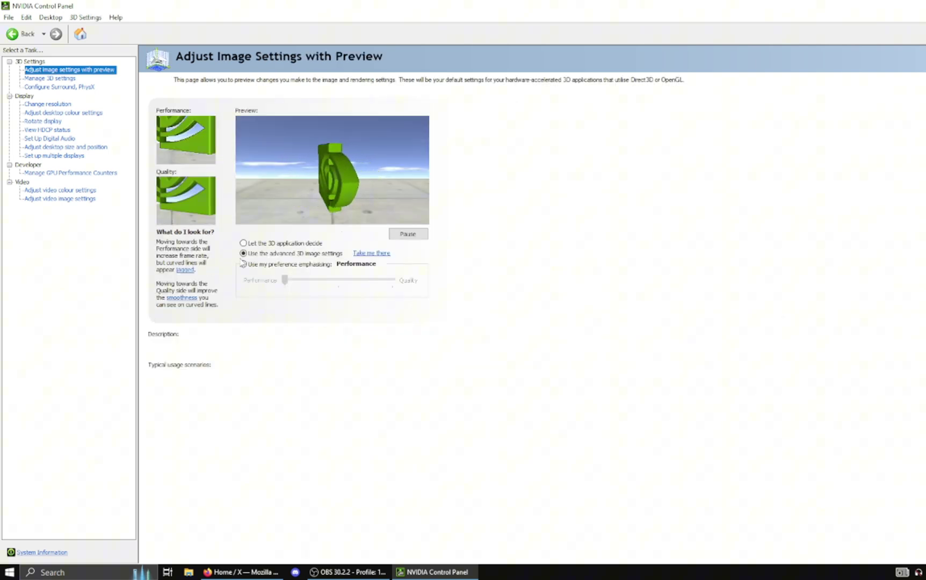
In Manage 3D settings, set global Shader Cache Size to 10 GB and review the remaining settings
left_click(50, 79)
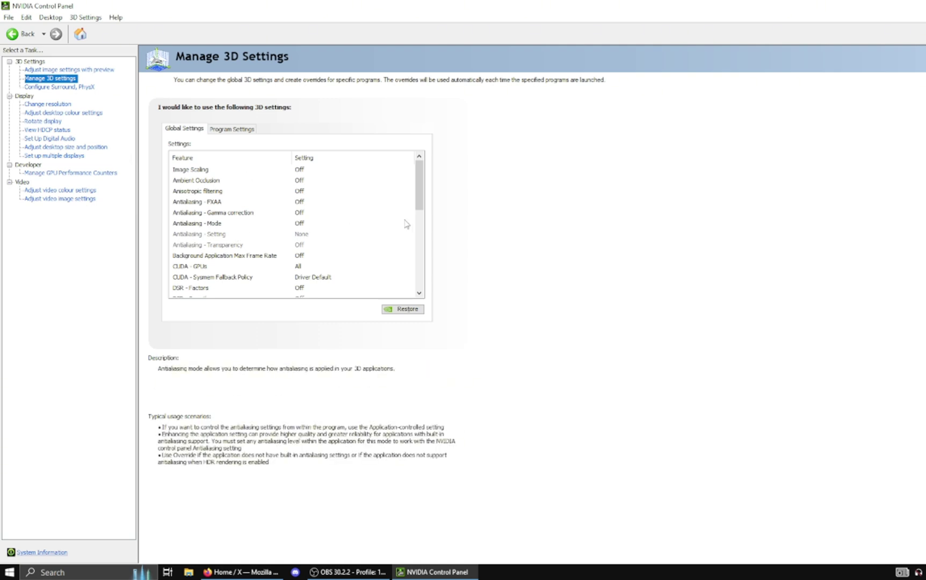
scroll(302, 255, "down", 3)
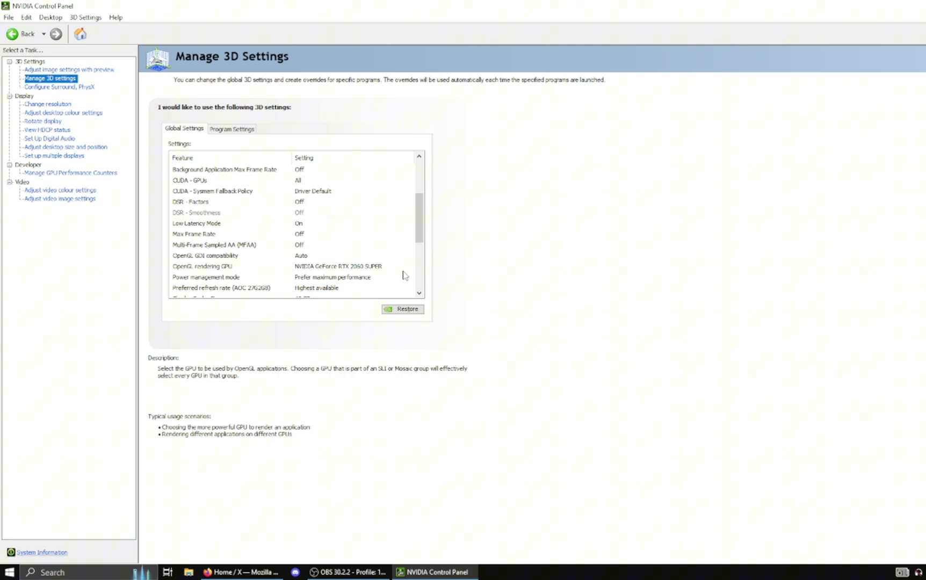
scroll(424, 228, "down", 1)
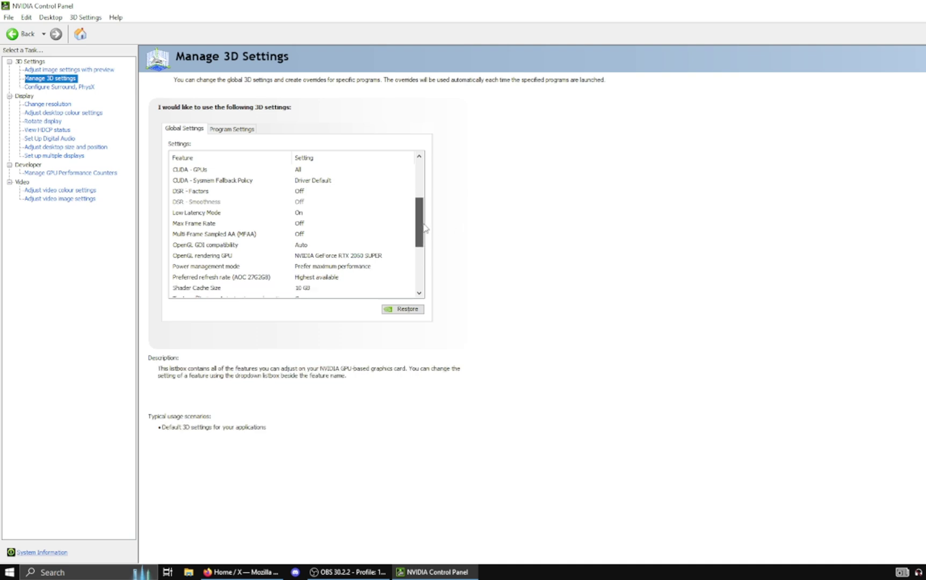
scroll(424, 229, "down", 2)
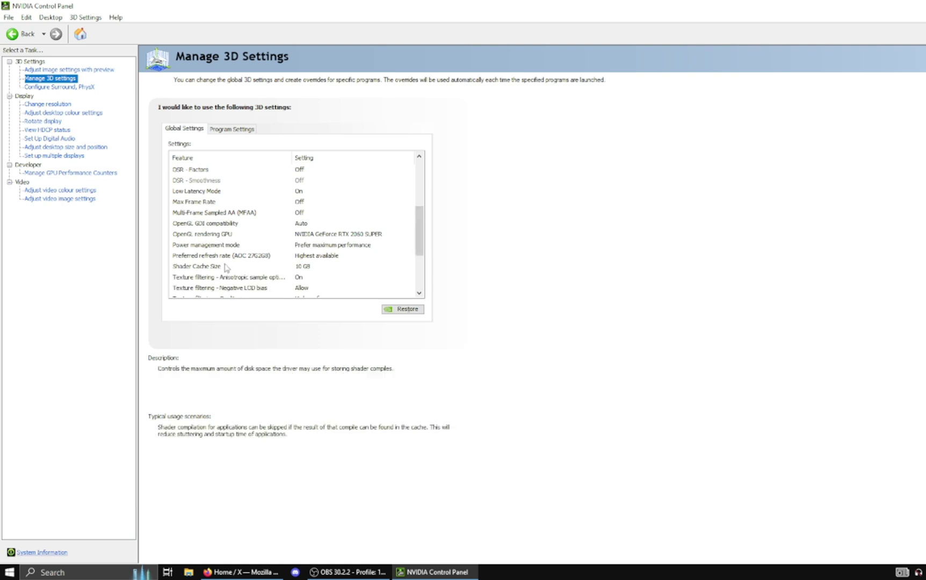
left_click(311, 269)
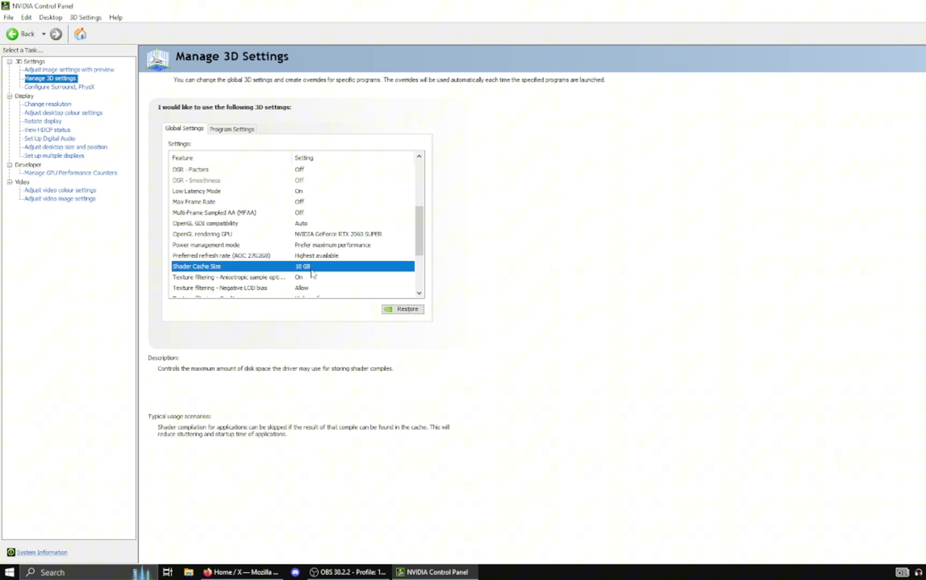
left_click(311, 267)
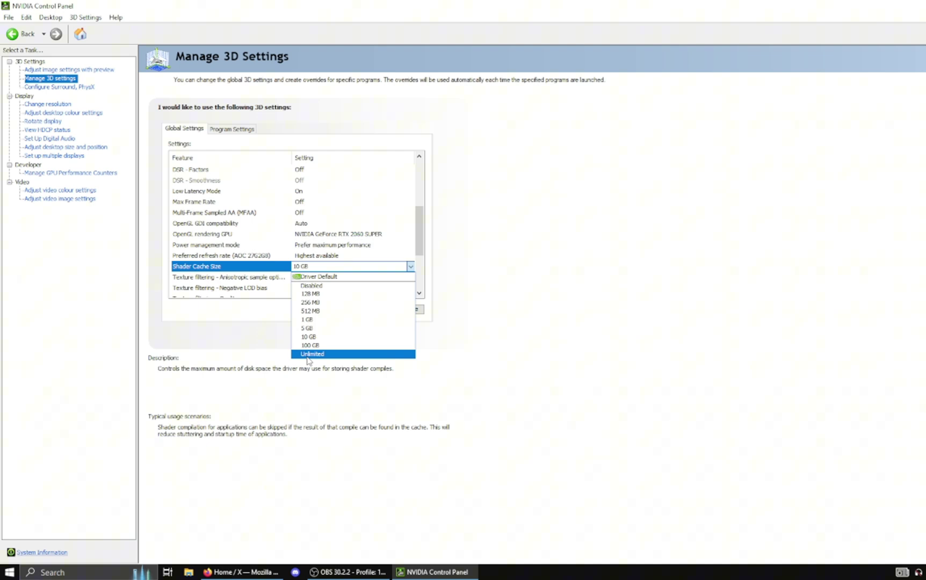
left_click(347, 337)
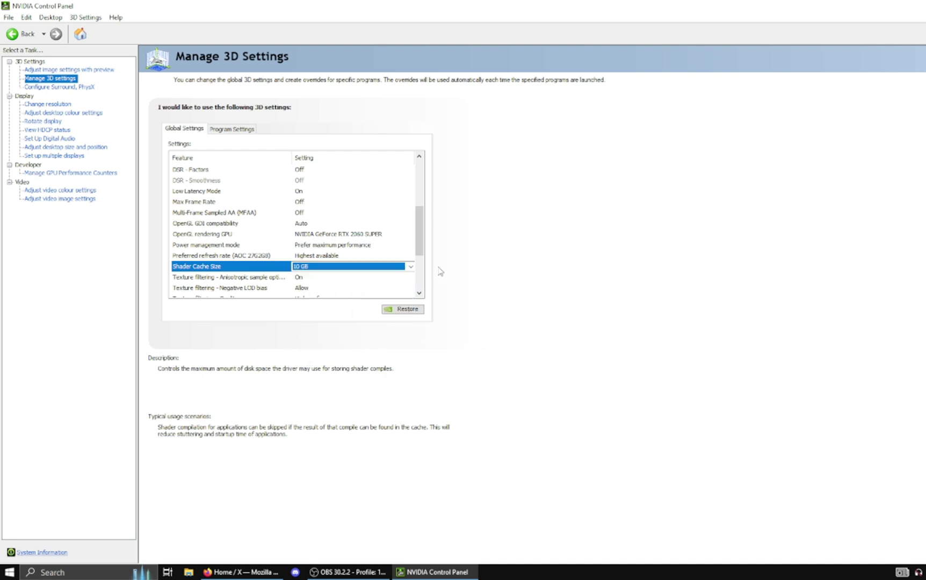
scroll(426, 245, "down", 1)
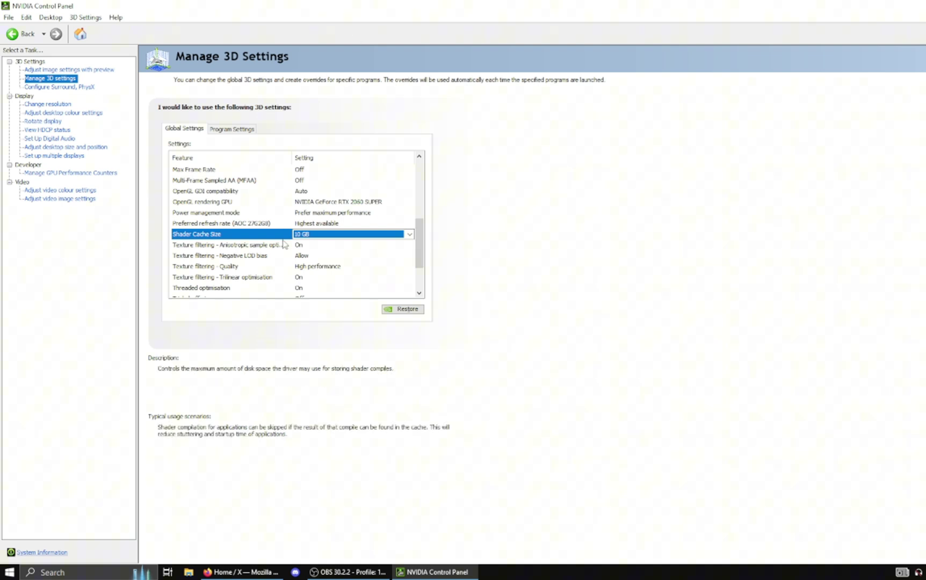
scroll(421, 235, "down", 1)
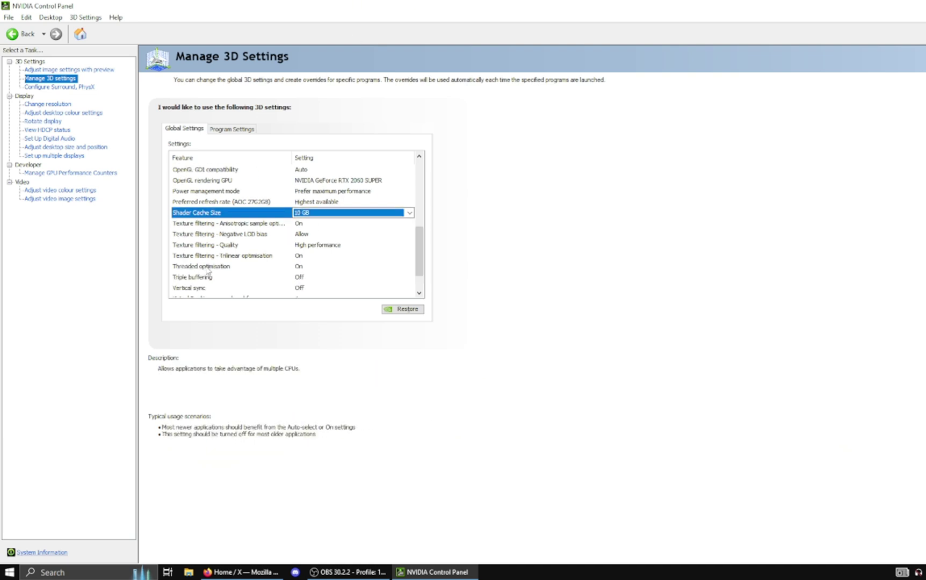
scroll(419, 253, "down", 1)
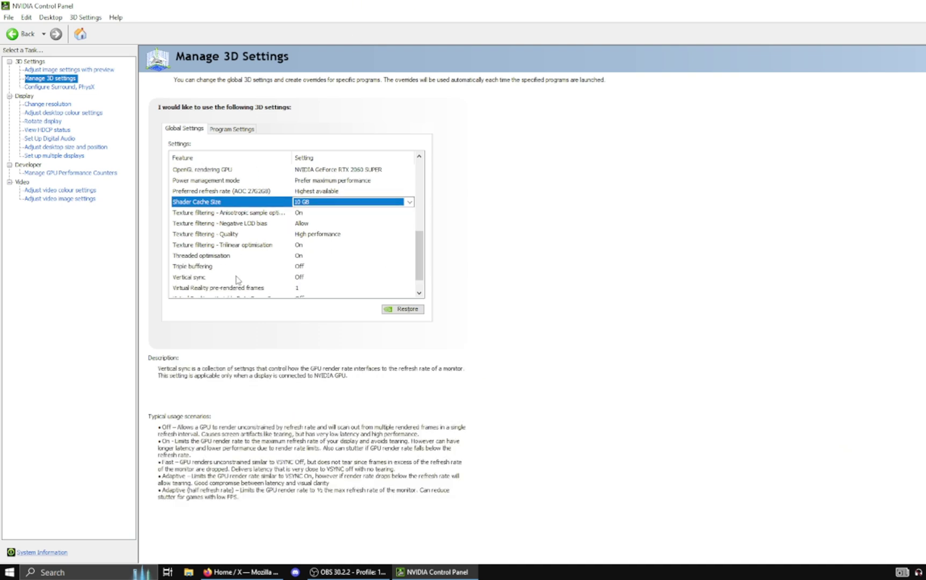
Set the PhysX processor to the RTX 2060 SUPER, then go to Adjust desktop colour settings
left_click(57, 87)
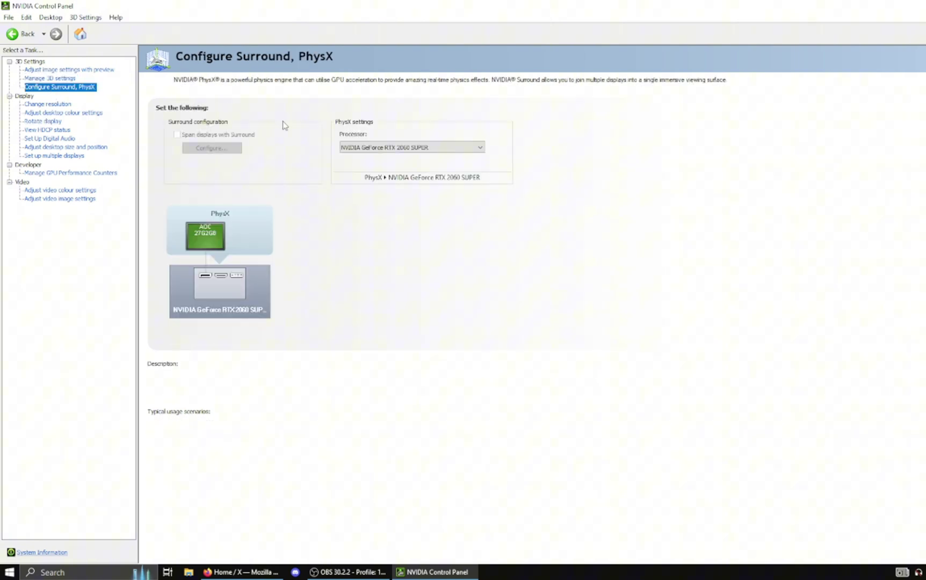
left_click(355, 150)
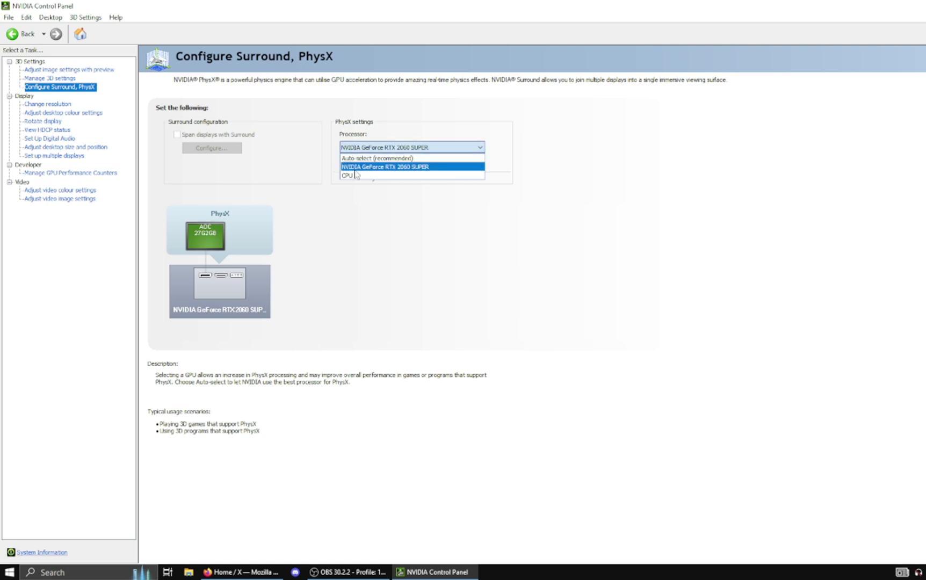
left_click(368, 168)
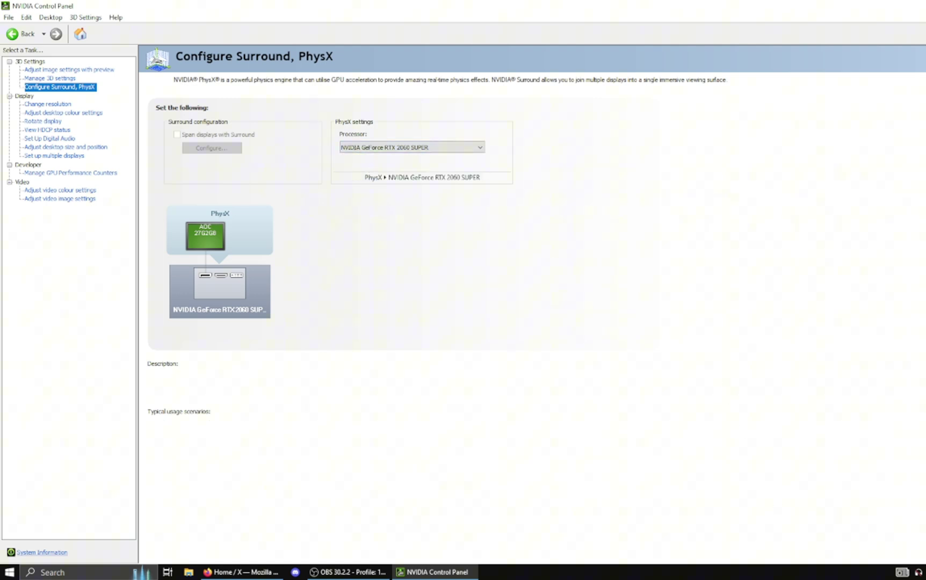
left_click(41, 105)
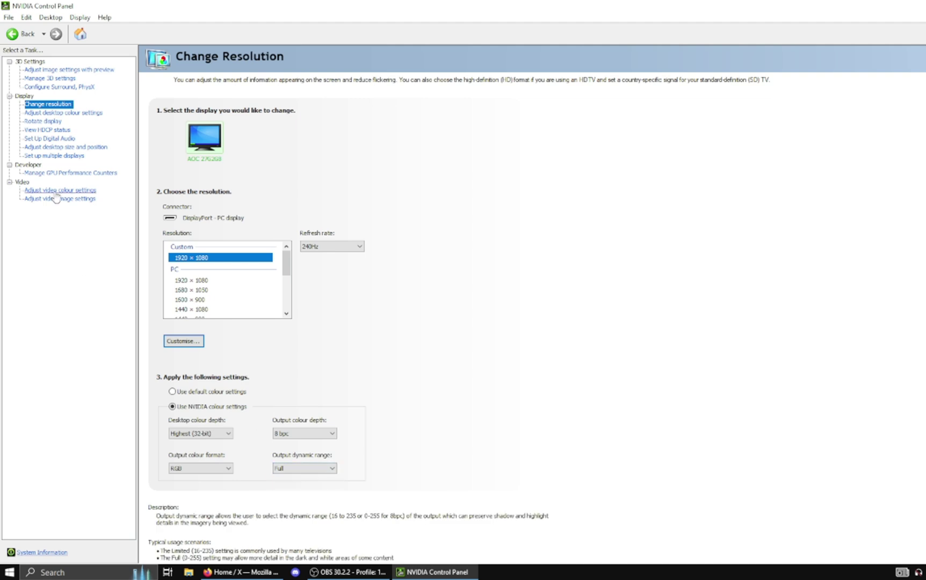
left_click(75, 115)
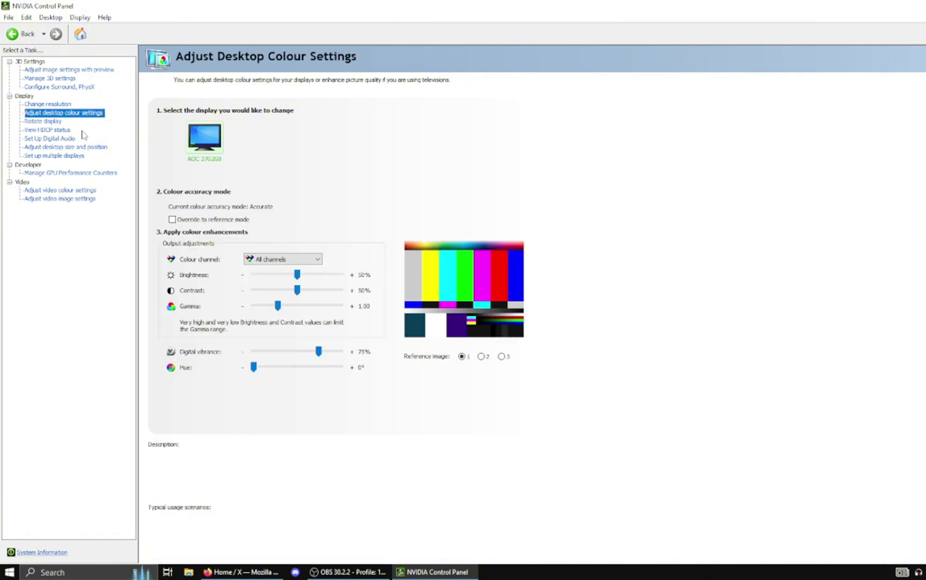
Open Adjust desktop size and position and leave the scaling mode on No scaling
left_click(45, 122)
left_click(56, 147)
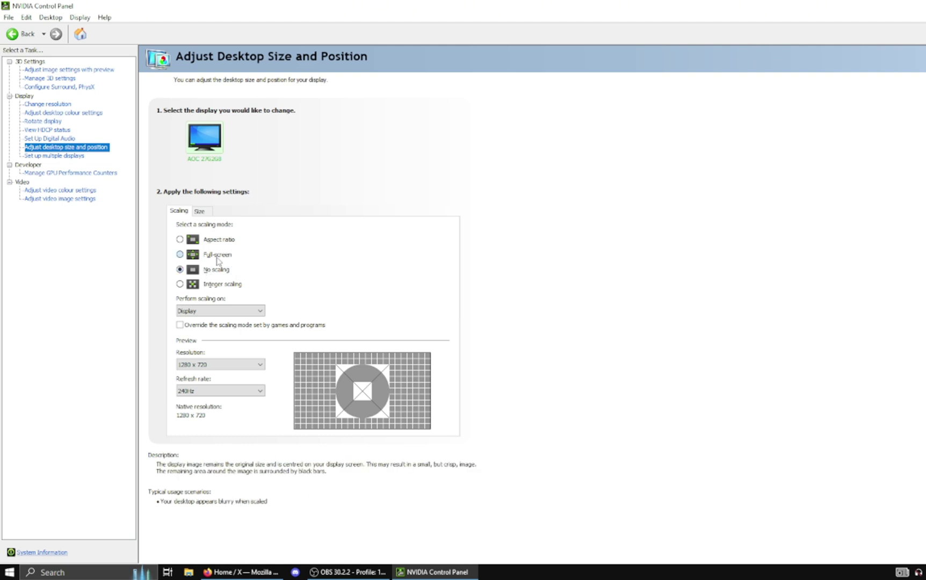
left_click(213, 255)
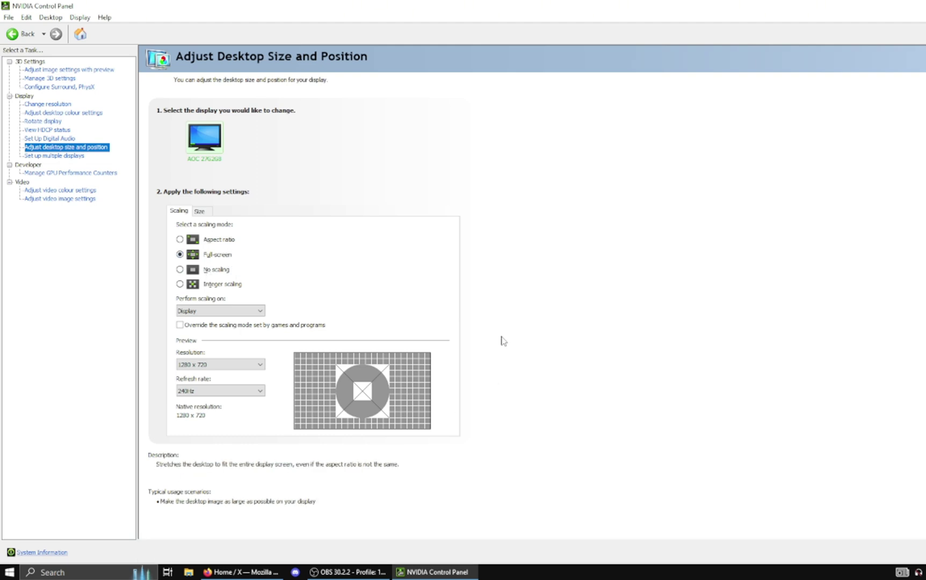
left_click(214, 271)
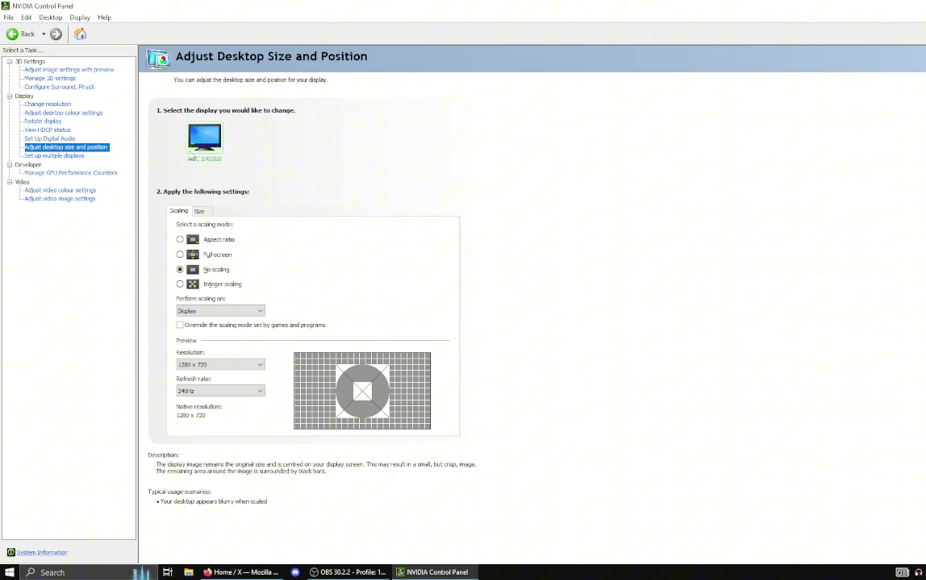
Look through the Desktop menu without changes, then open Manage GPU Performance Counters
left_click(52, 18)
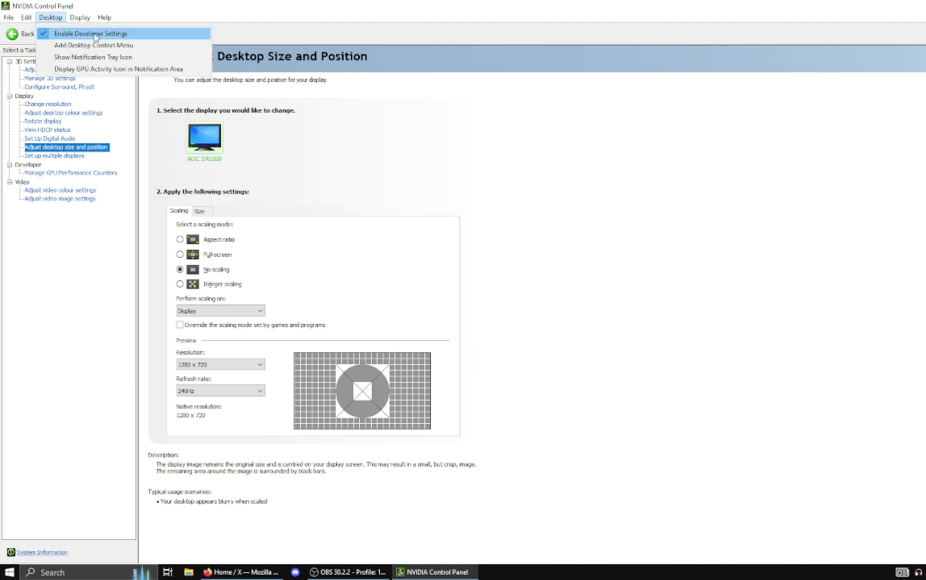
left_click(300, 26)
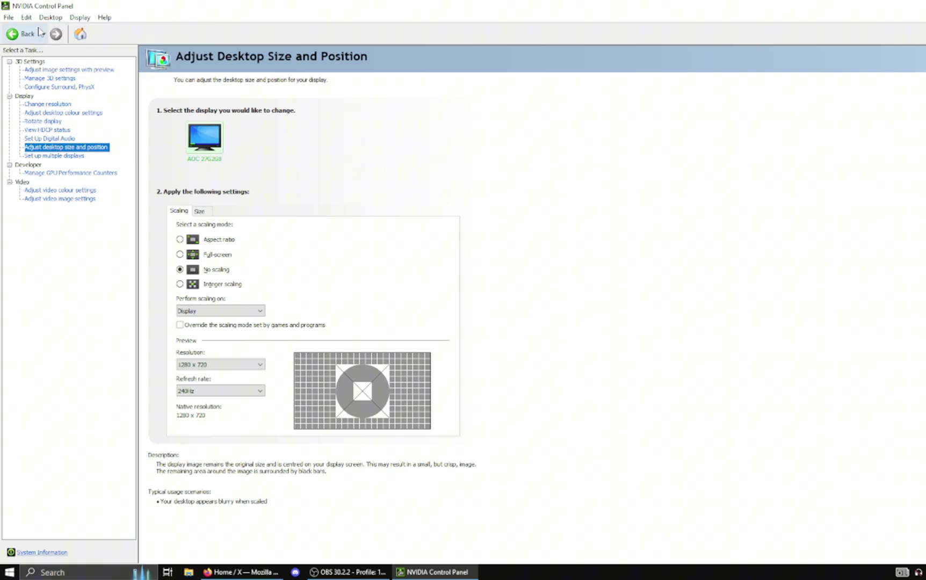
left_click(54, 18)
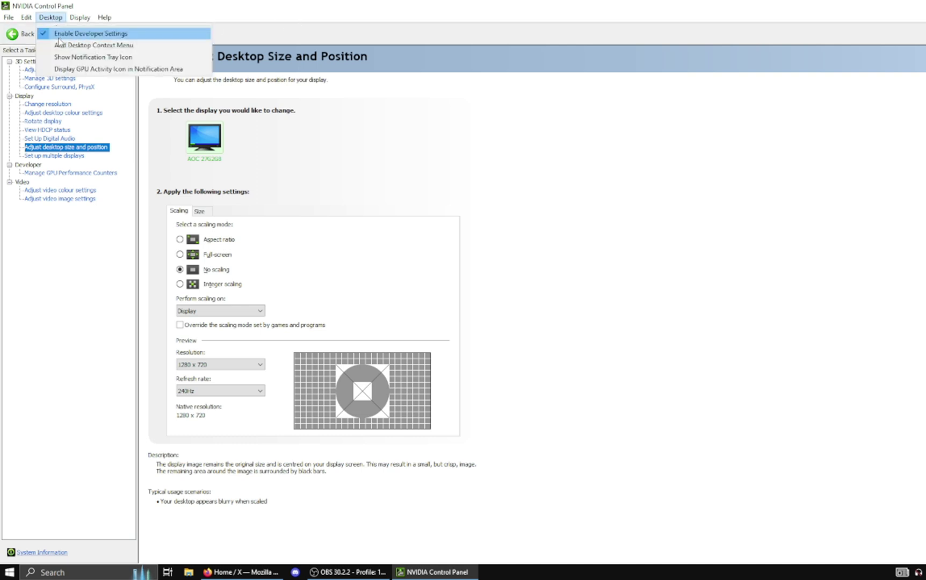
left_click(439, 161)
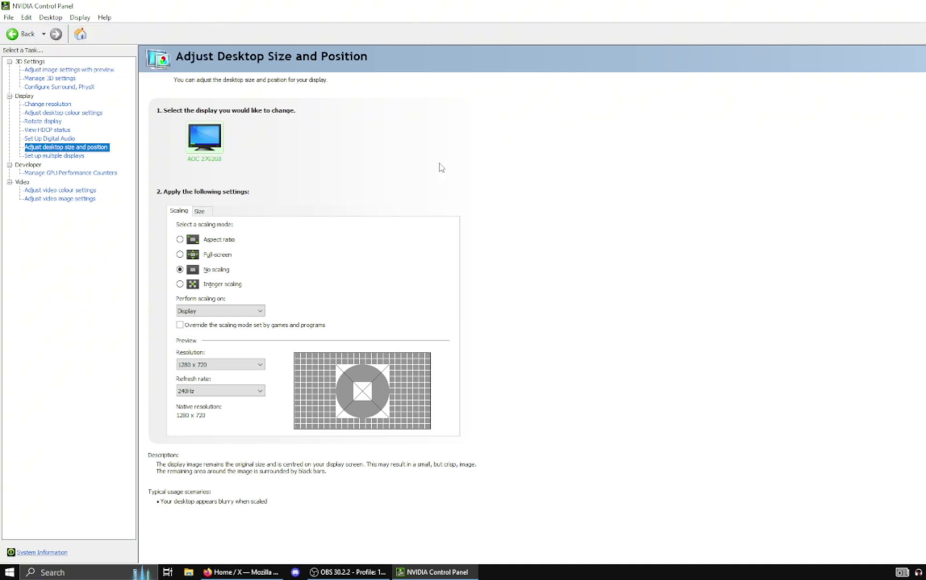
left_click(70, 176)
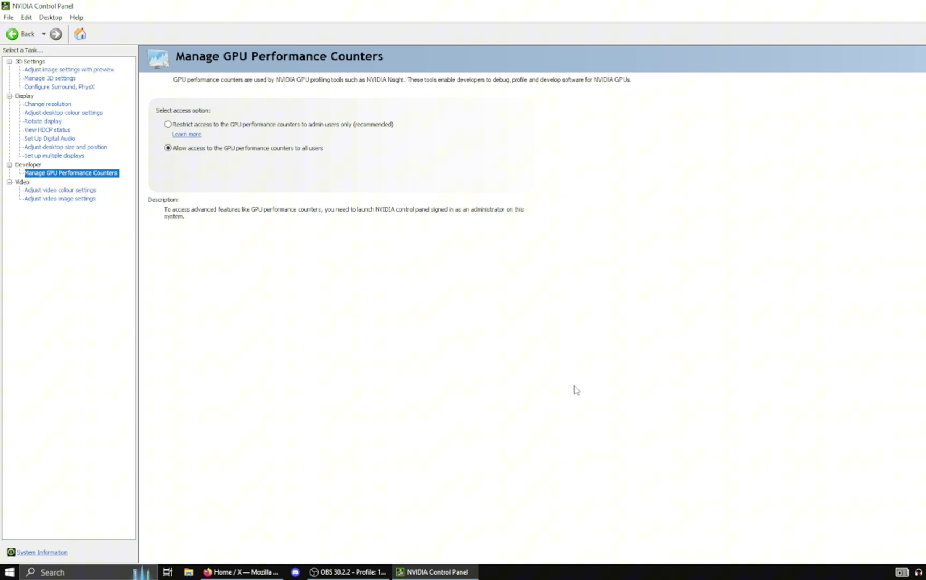
Close NVIDIA Control Panel and launch regedit from the Run dialog
key("alt+F4")
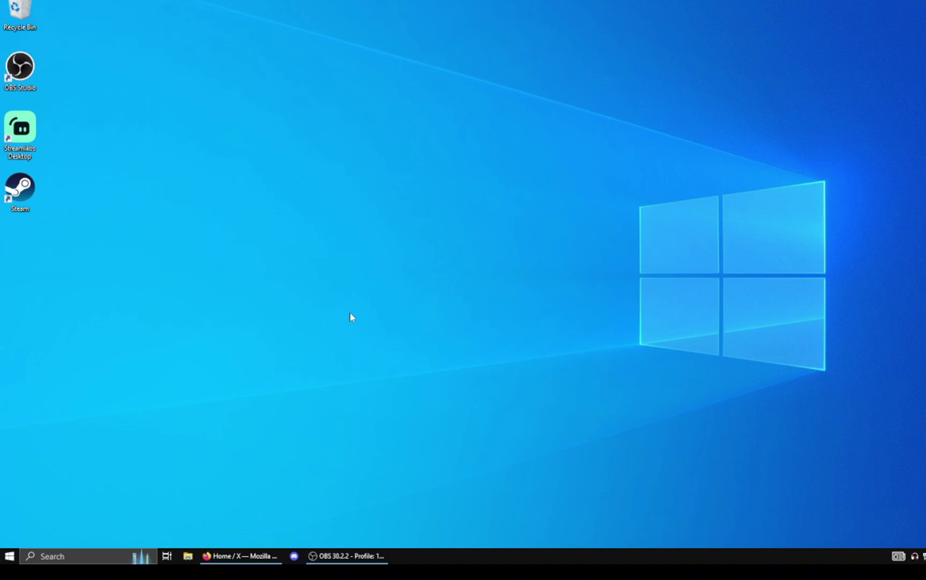
key("super+r")
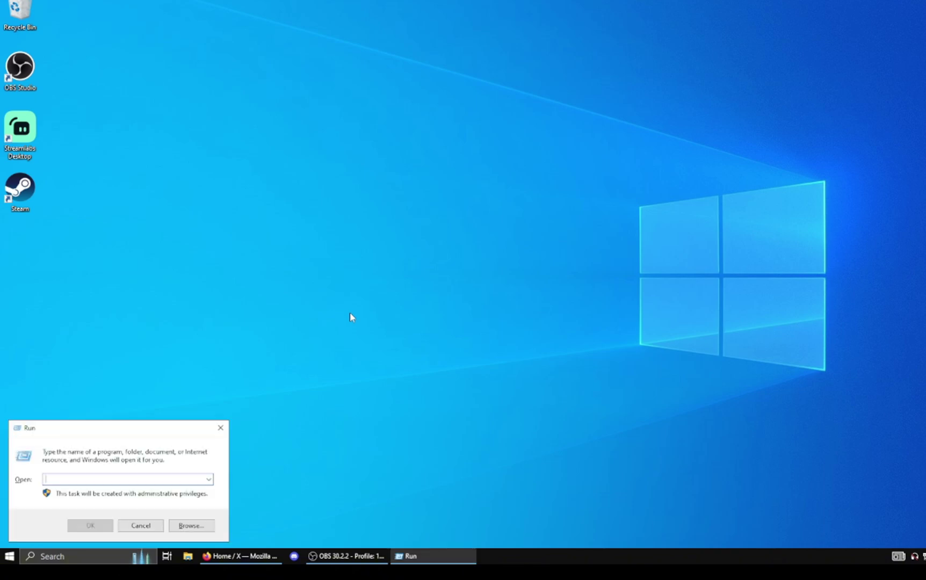
type("regedit")
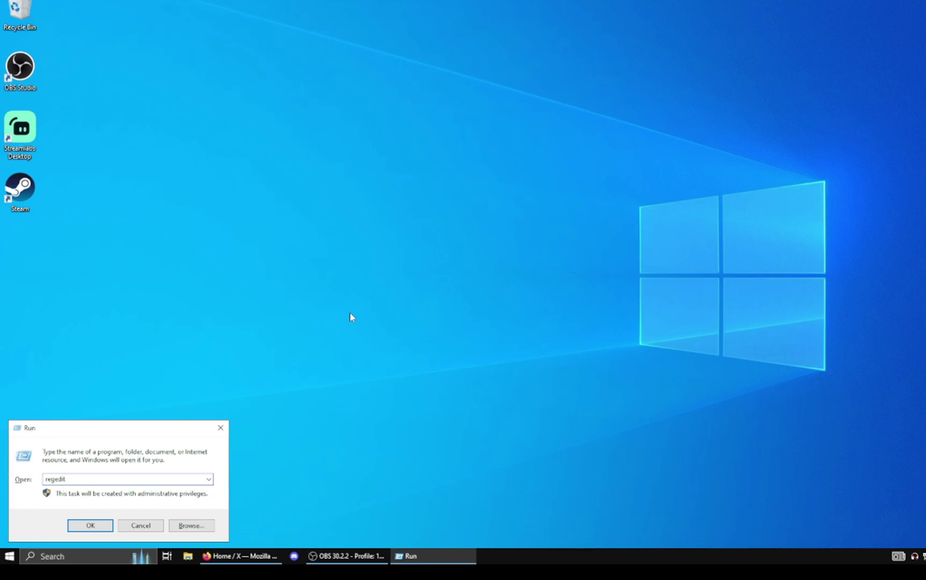
key("Return")
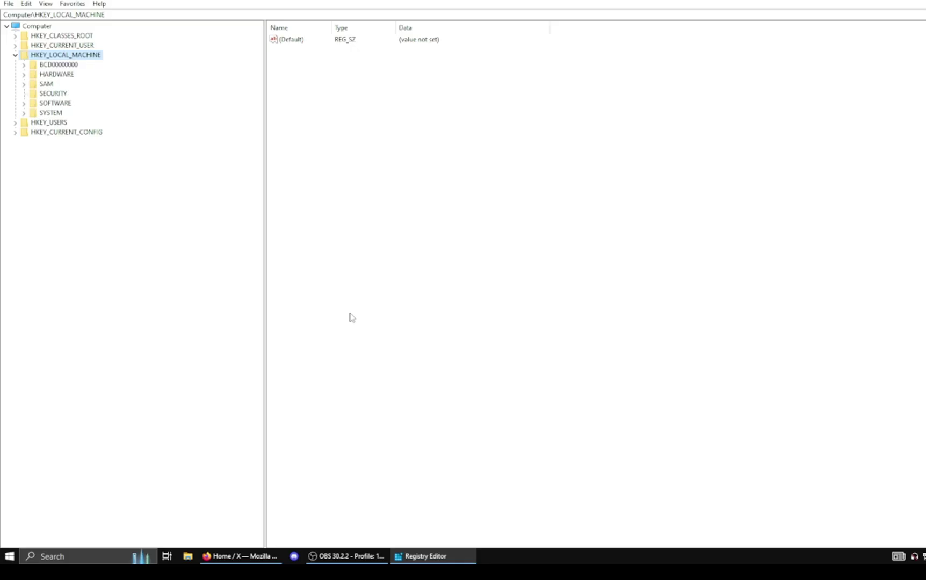
Navigate to HKLM\SYSTEM\CurrentControlSet\Control\Class\{4d36e968-e325-11ce-bfc1-08002be10318}\0000
left_click(15, 56)
left_click(15, 55)
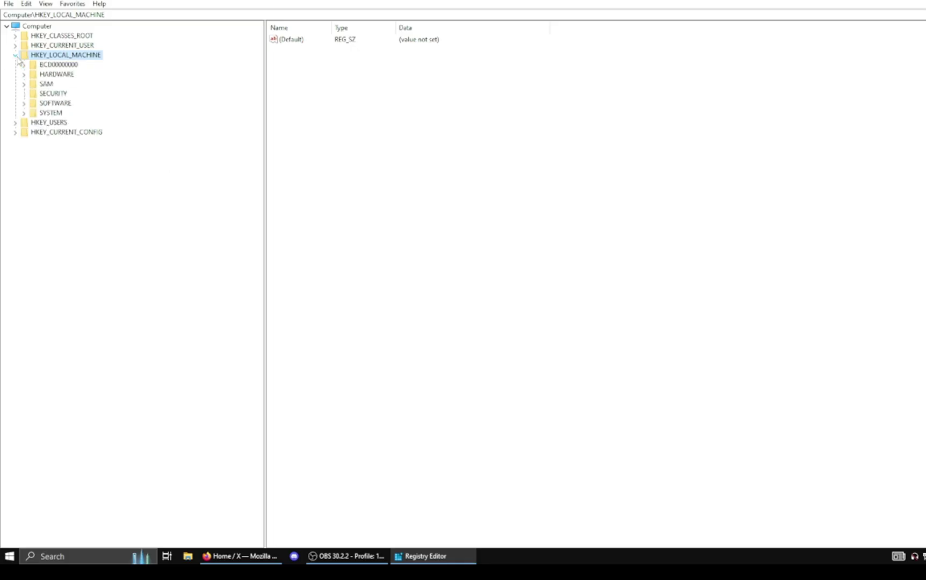
left_click(24, 113)
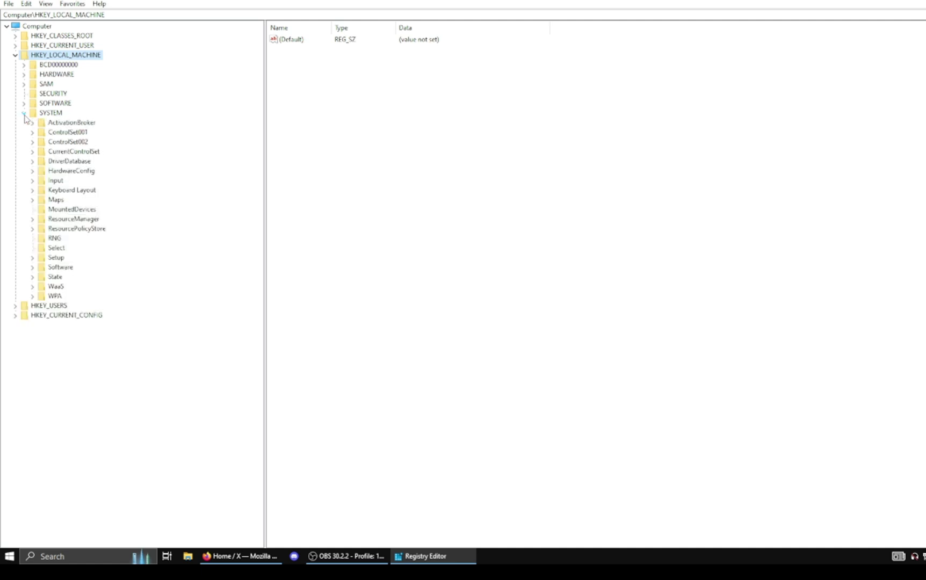
left_click(32, 152)
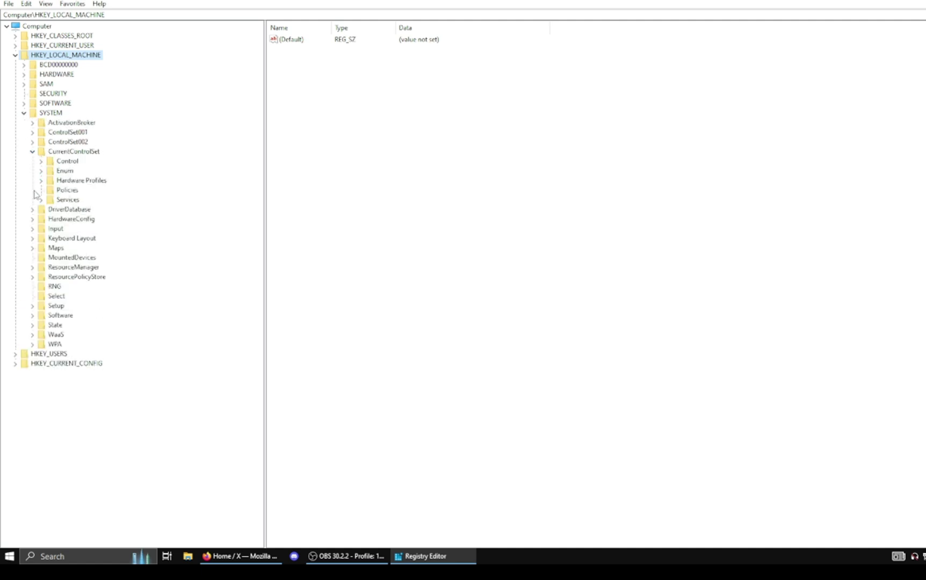
left_click(42, 161)
left_click(49, 162)
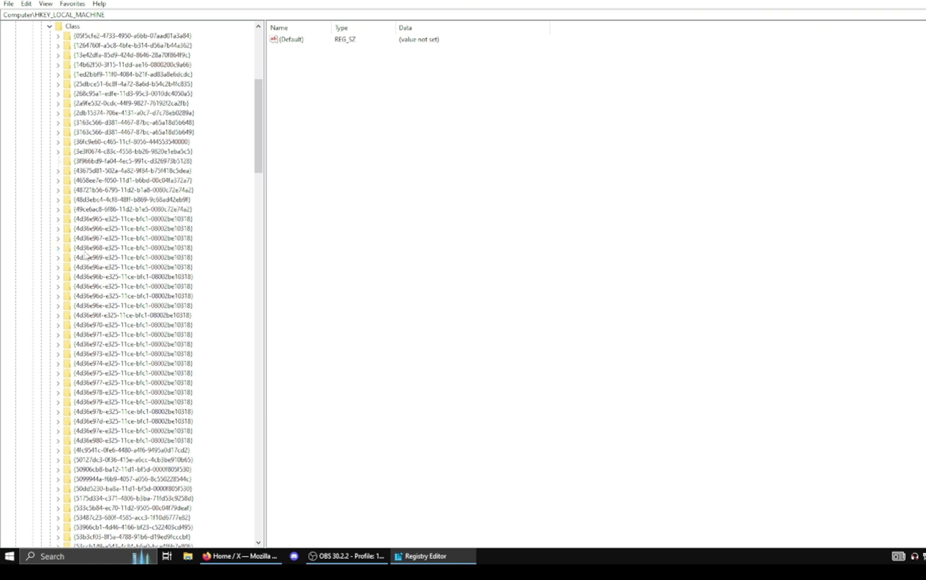
left_click(58, 248)
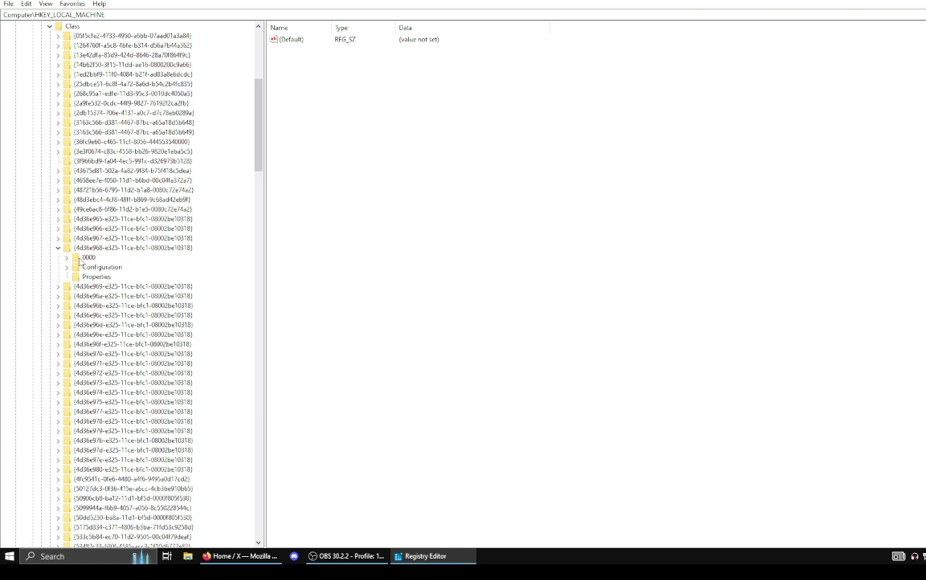
left_click(85, 258)
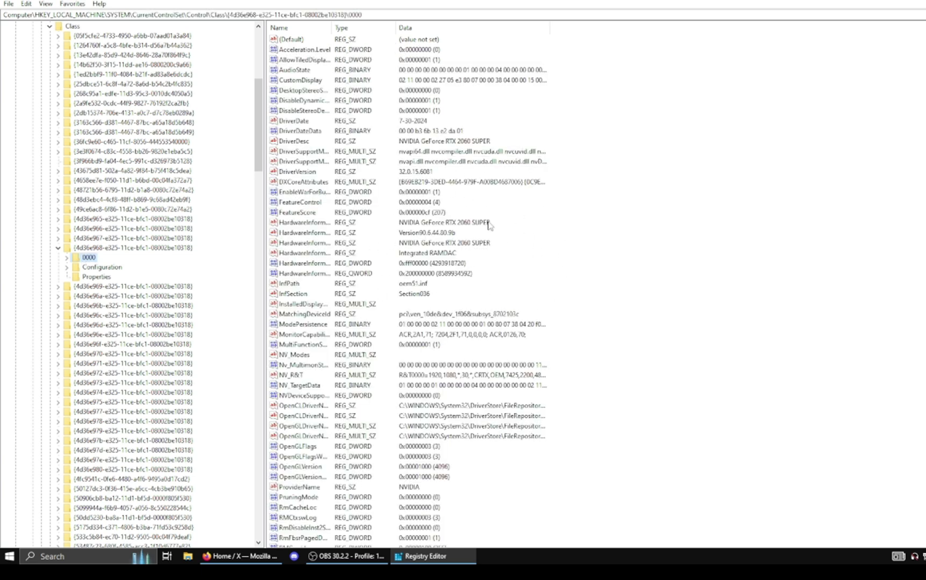
Create a new DWORD (32-bit) value and try naming it DisableDynamicPstate
key("Tab")
right_click(819, 227)
mouse_move(867, 231)
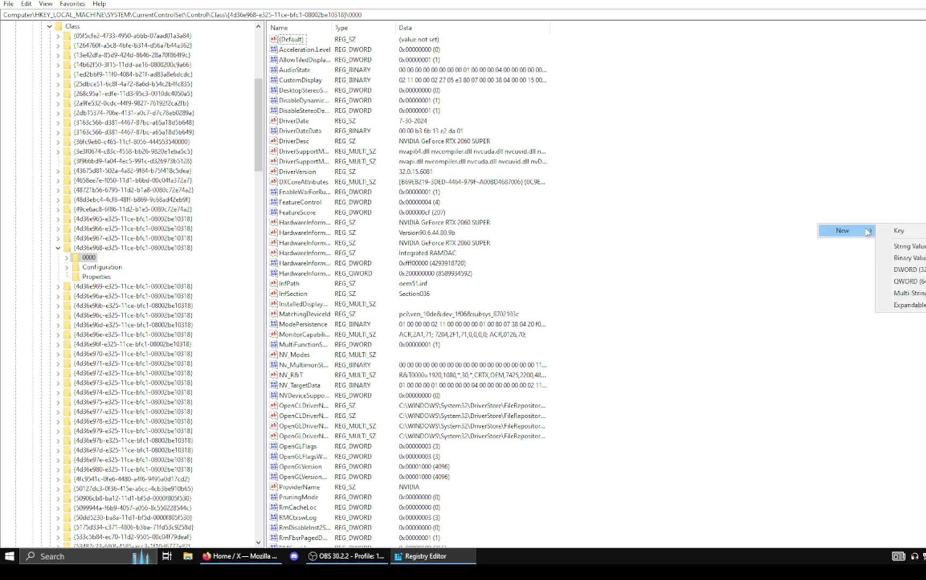
left_click(908, 269)
type("DisableDynamicPstate")
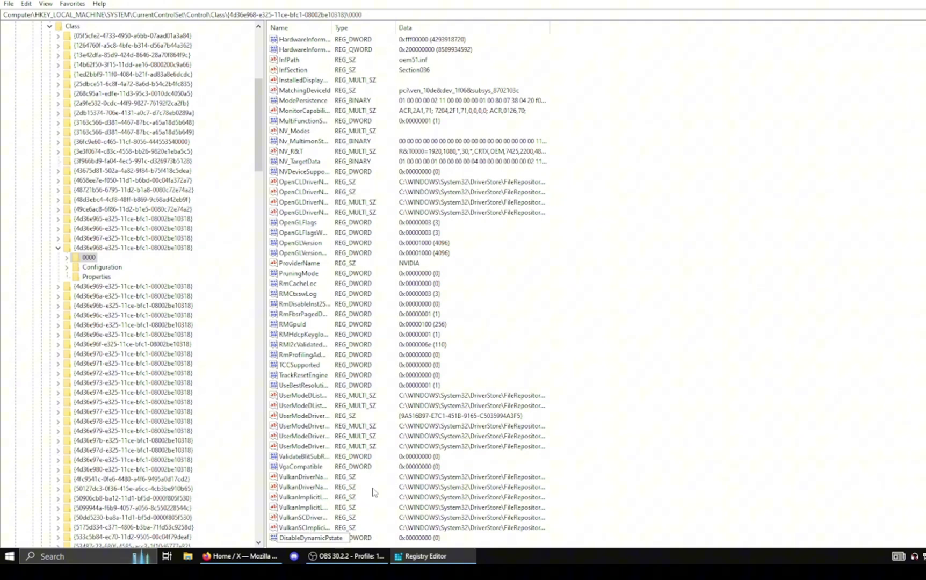
key("Return")
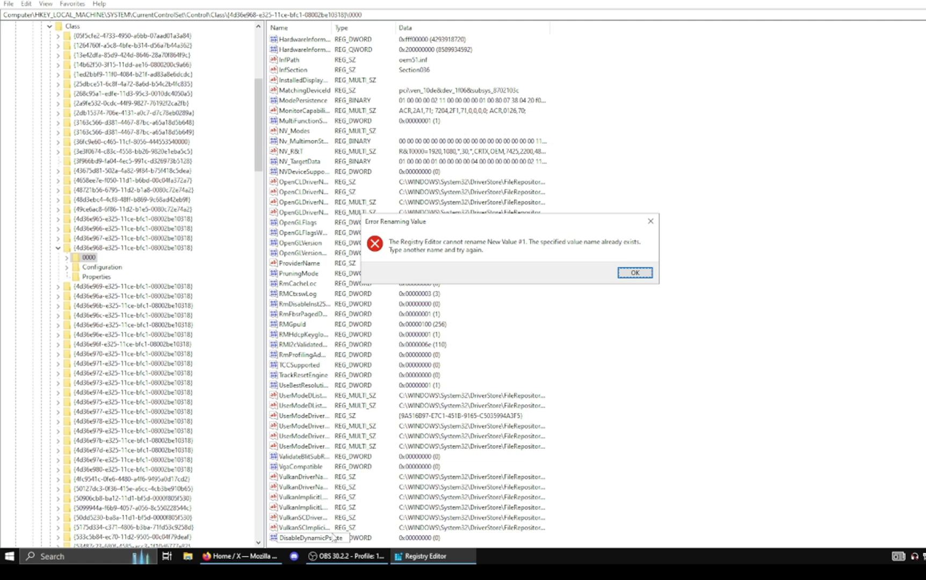
Dismiss the name-exists error, delete New Value #1, and select the existing DisableDynamicPstate
left_click(636, 275)
key("Delete")
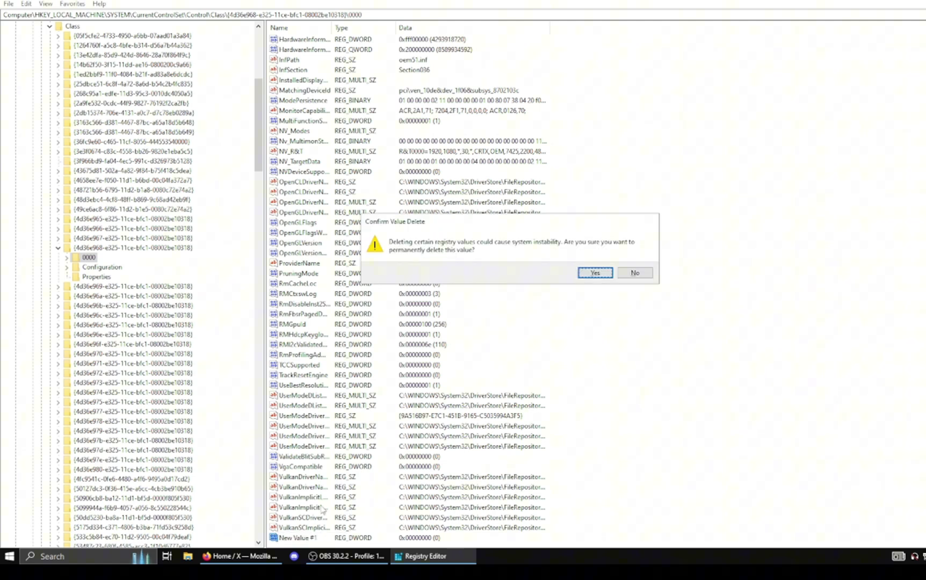
left_click(594, 272)
scroll(533, 335, "up", 7)
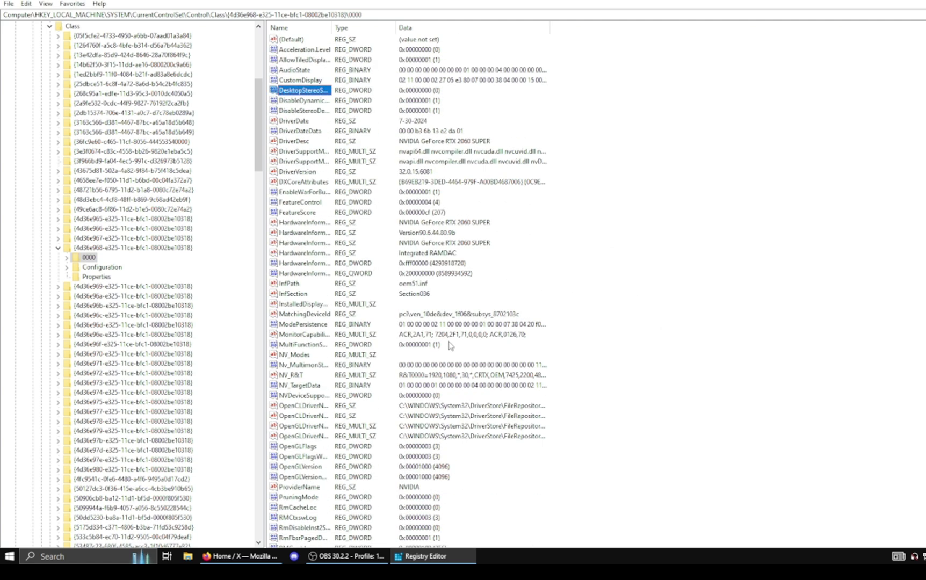
key("Down")
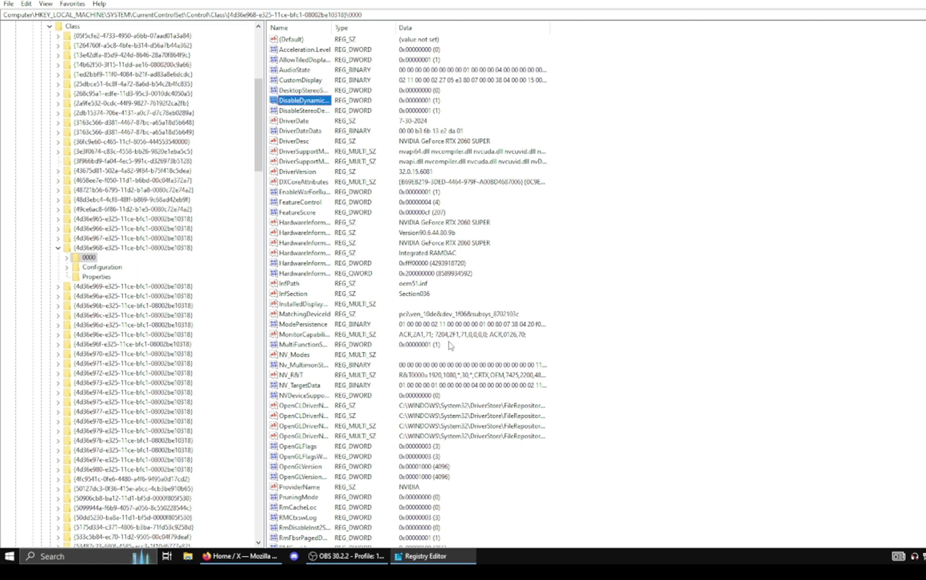
Edit DisableDynamicPstate with Decimal base and save its value data as 1
double_click(304, 100)
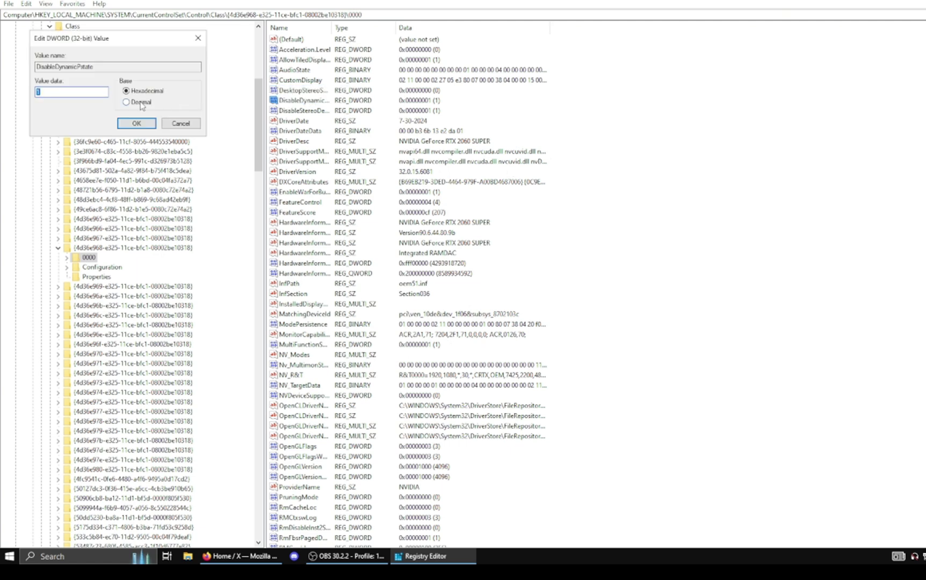
left_click(127, 102)
left_click(135, 123)
Collapse the {4d36e968-e325-11ce-bfc1-08002be10318} key and close Registry Editor
left_click(58, 248)
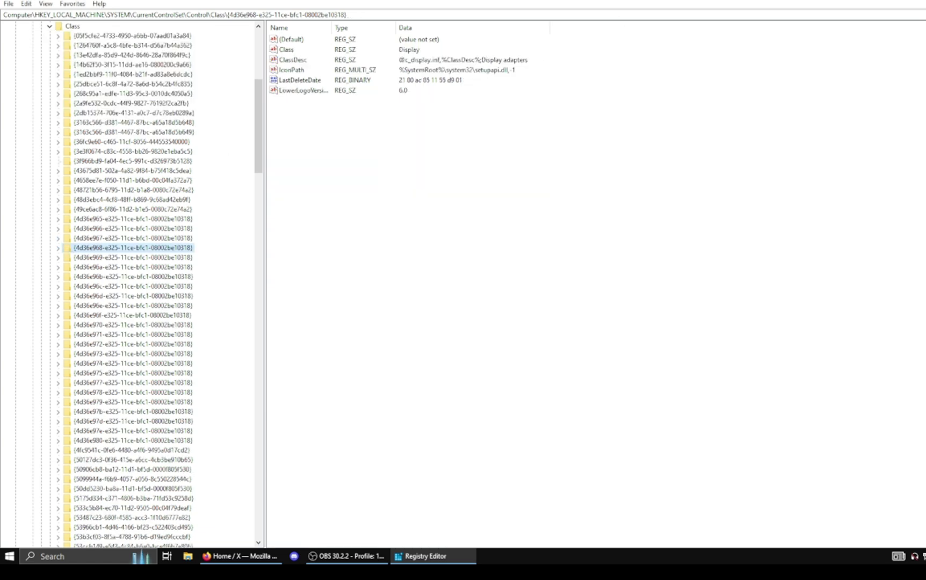
key("alt+F4")
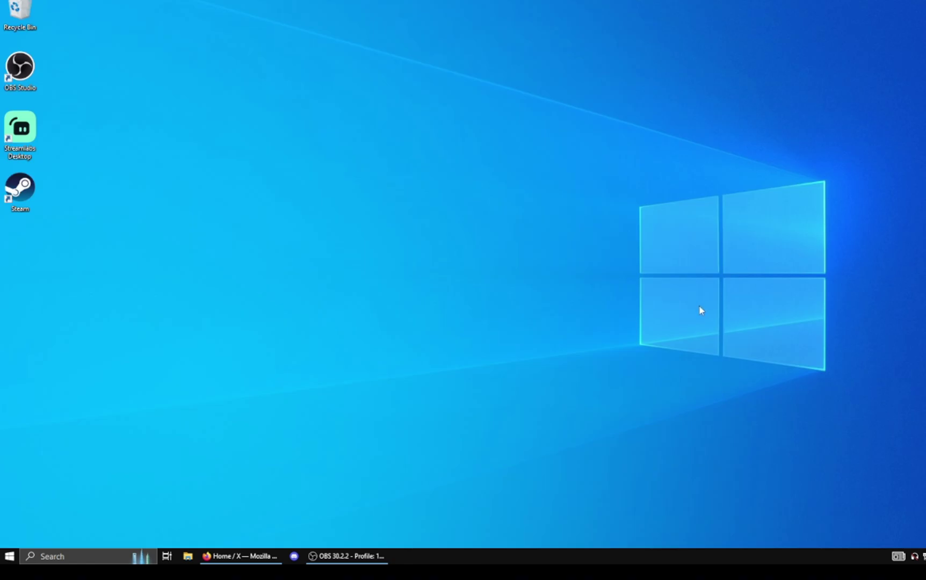